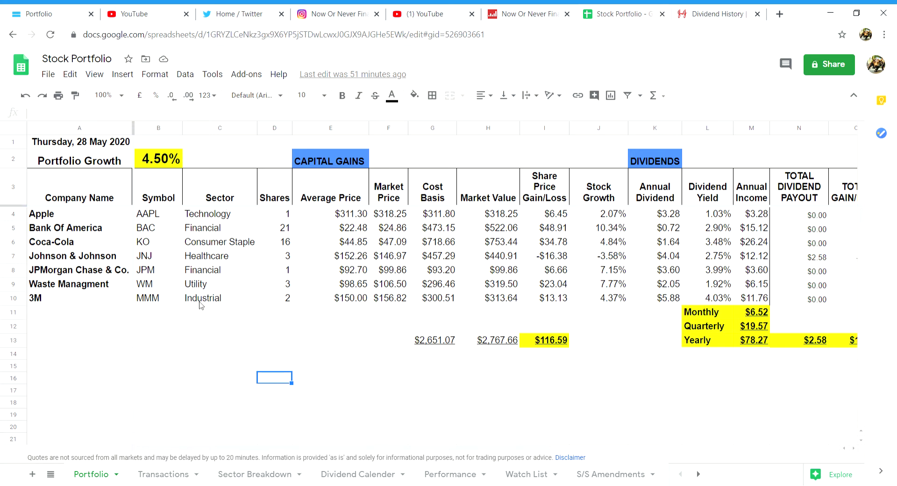
Step: Review the number of shares held for each company, from Apple down to 3M
left_click(284, 217)
left_click(283, 225)
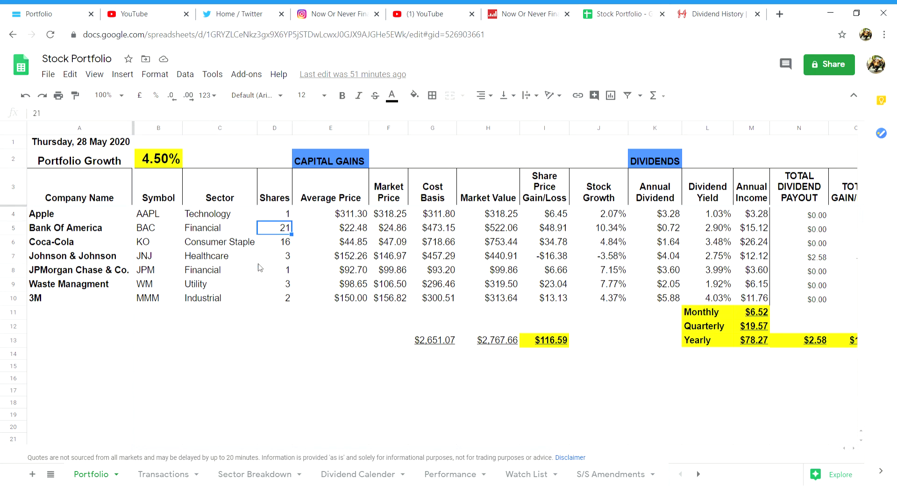
key("Down")
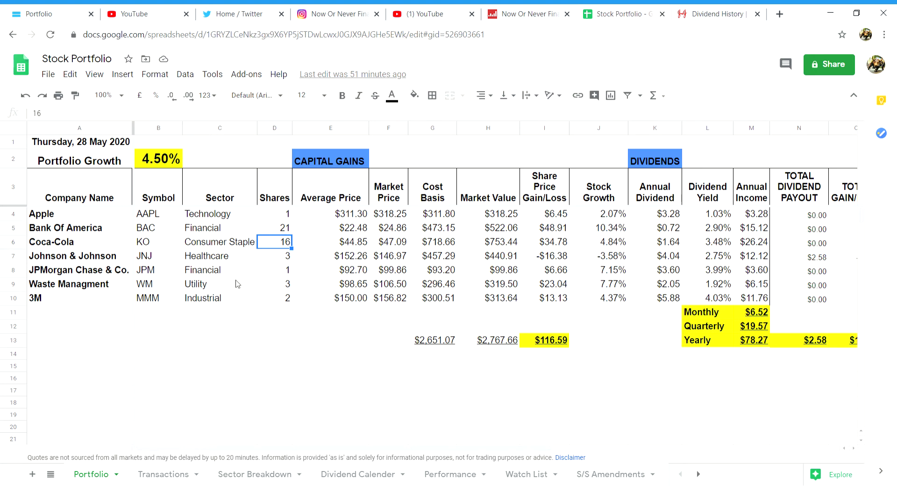
key("Down")
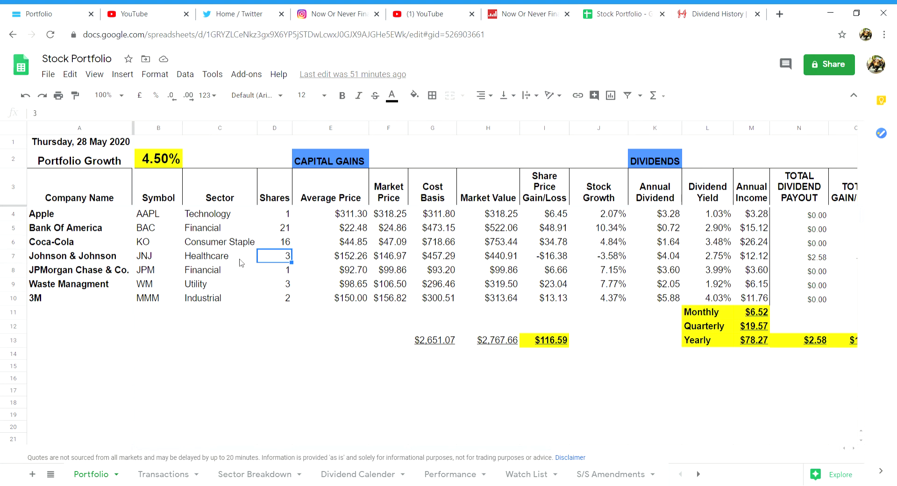
key("Down")
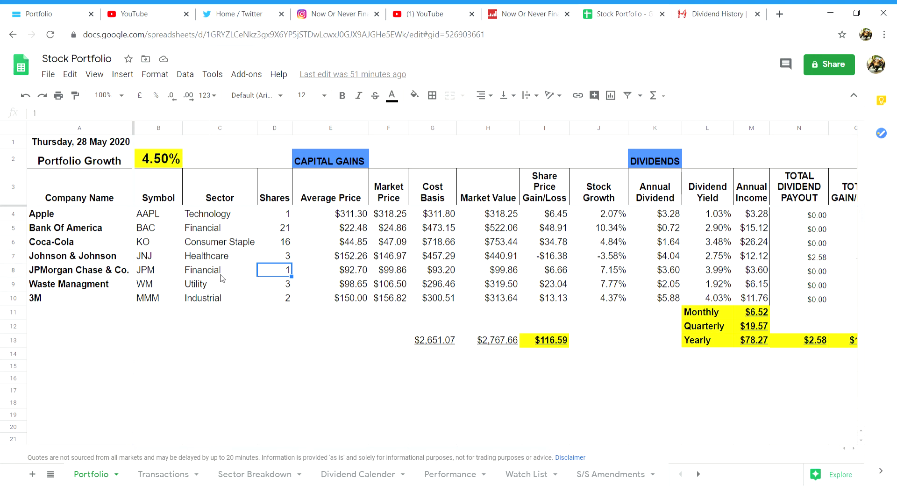
key("Down")
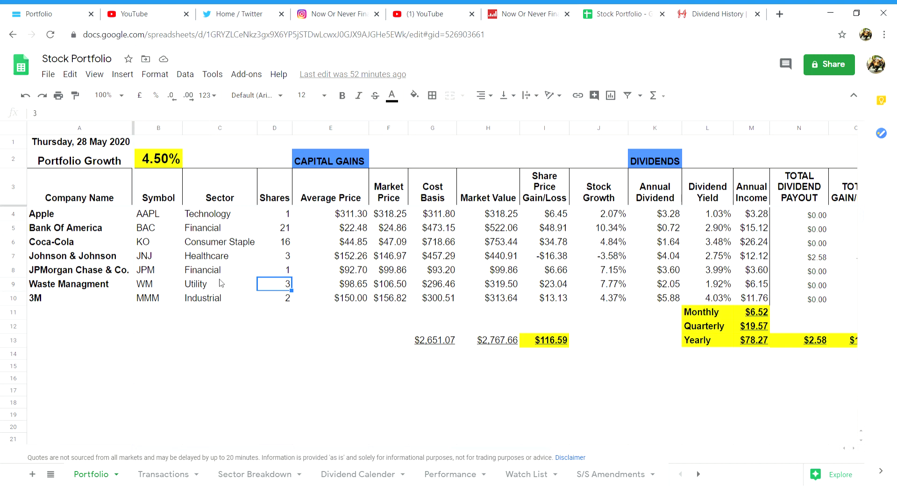
key("Down")
Step: Examine the Capital Gains section: Apple's market price, cost basis, market value, gain/loss and growth entries, and the total share price gain/loss formula
left_click(320, 162)
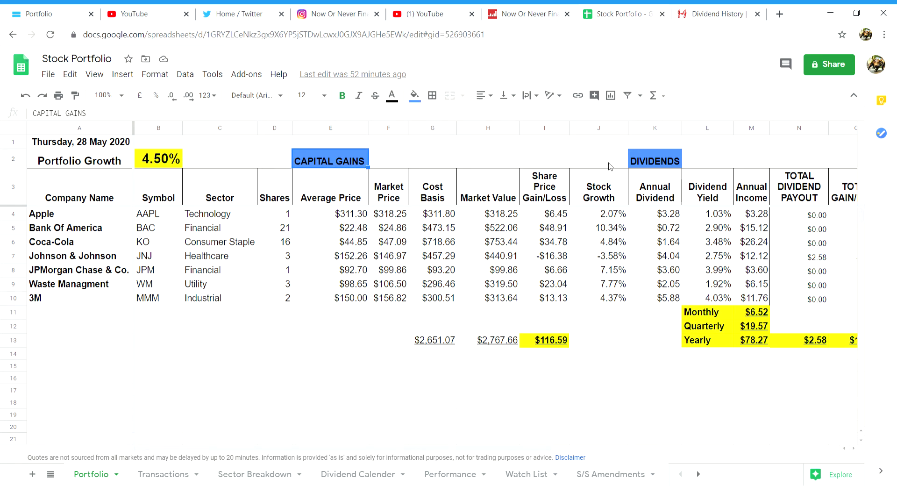
left_click(634, 163)
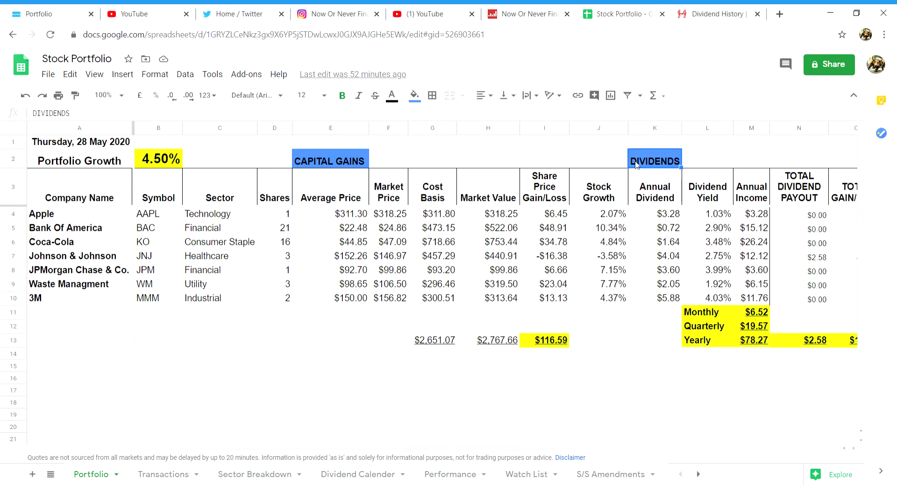
left_click(397, 214)
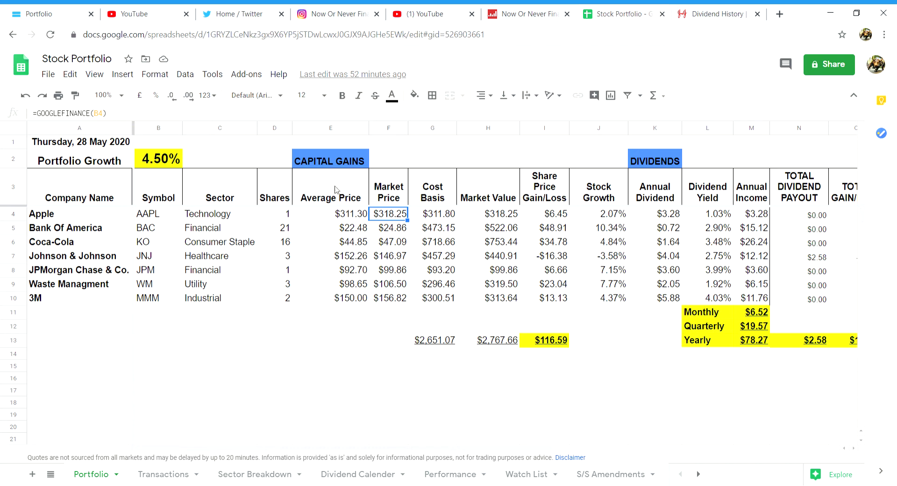
left_click(365, 341)
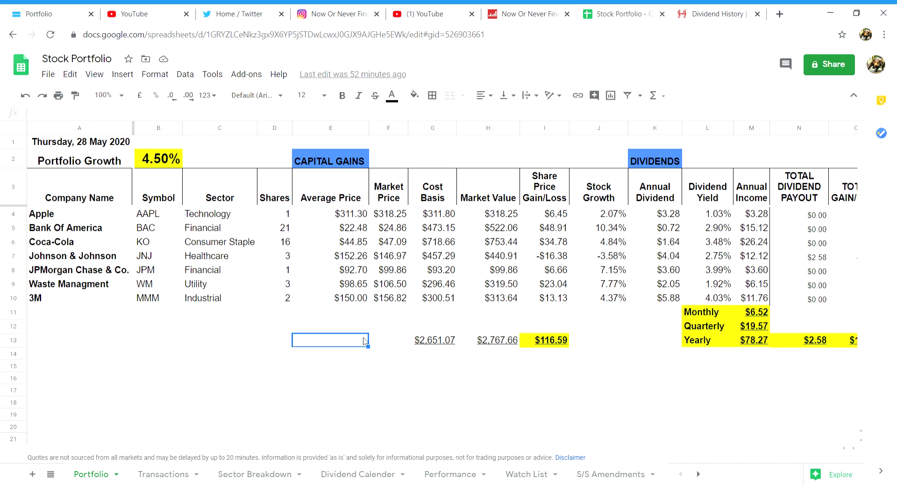
left_click(452, 214)
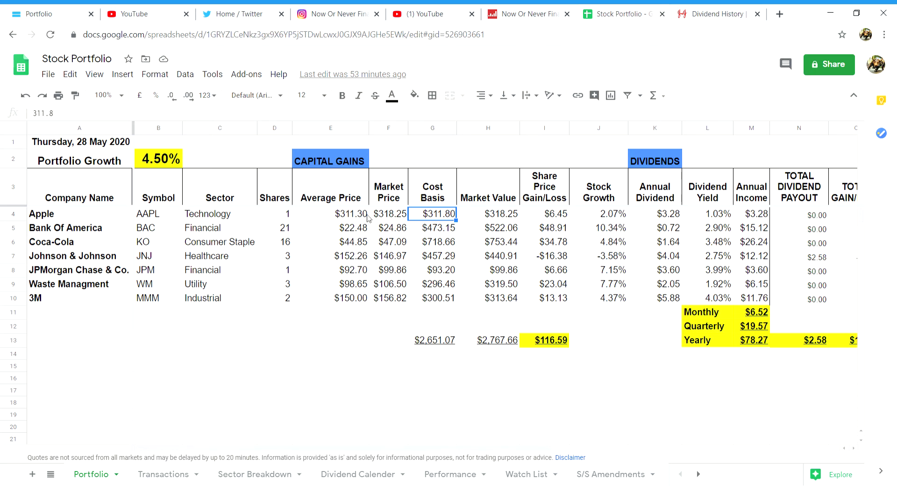
left_click(487, 216)
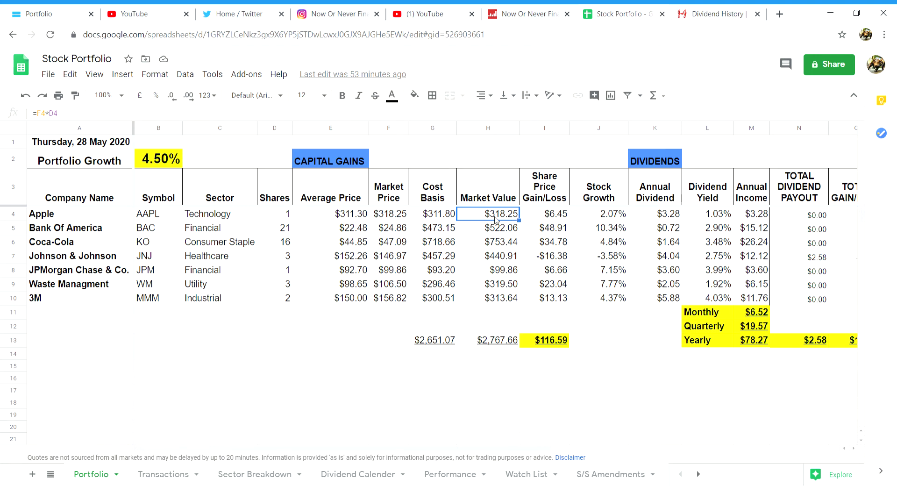
left_click(537, 217)
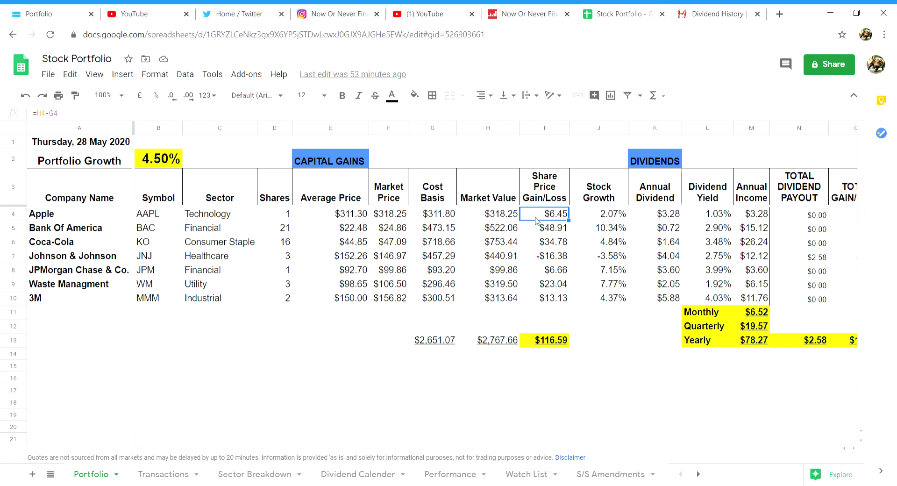
left_click(594, 219)
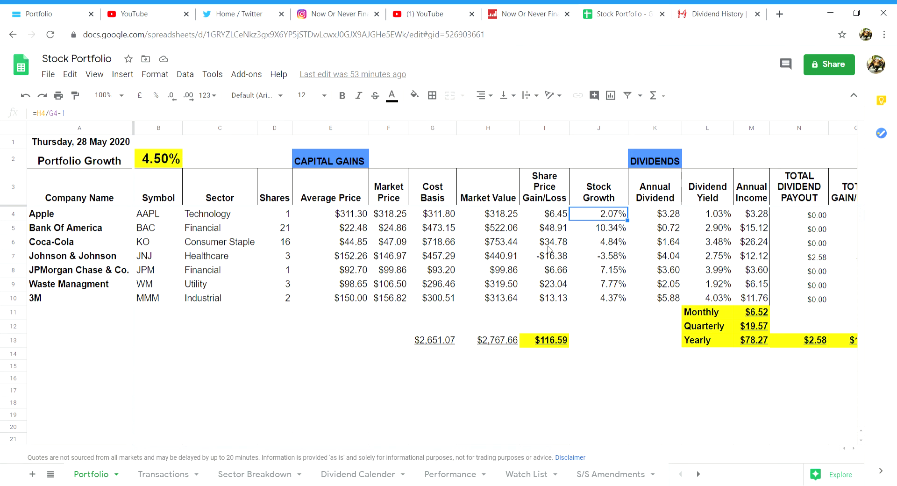
left_click(558, 343)
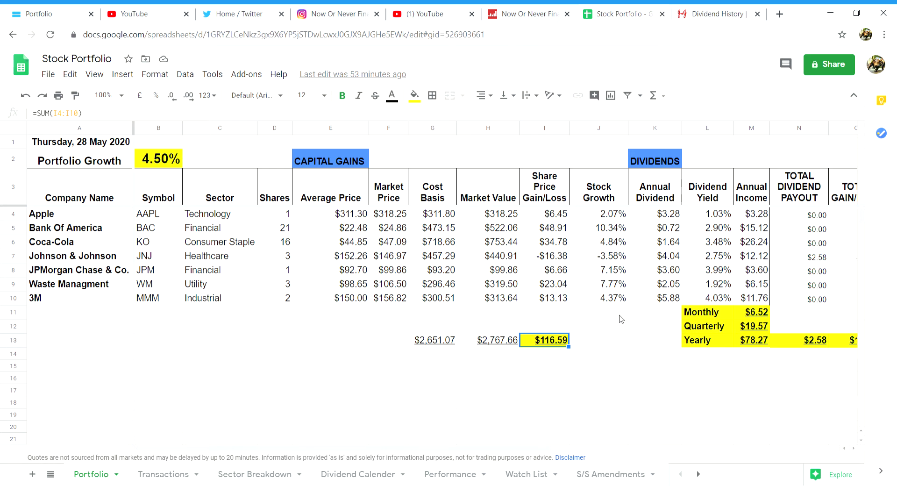
Step: Inspect Apple's annual dividend, dividend yield and annual income entries in the Dividends section
left_click(668, 215)
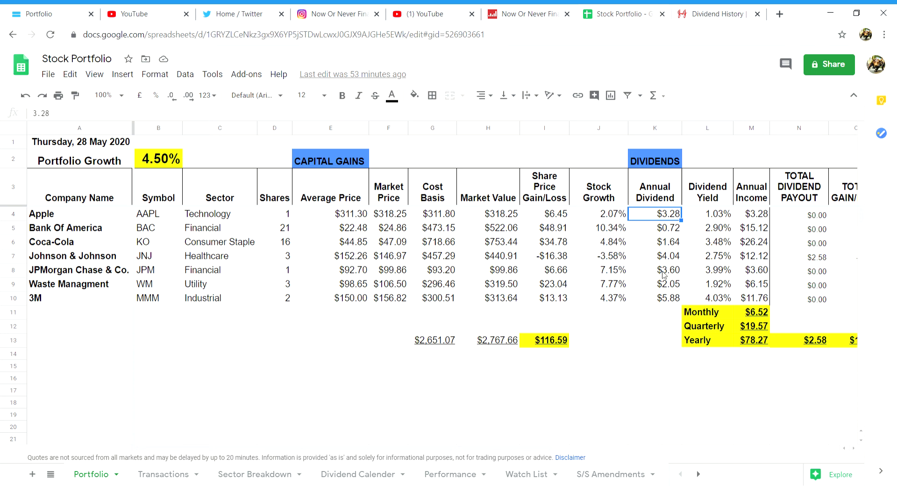
left_click(709, 218)
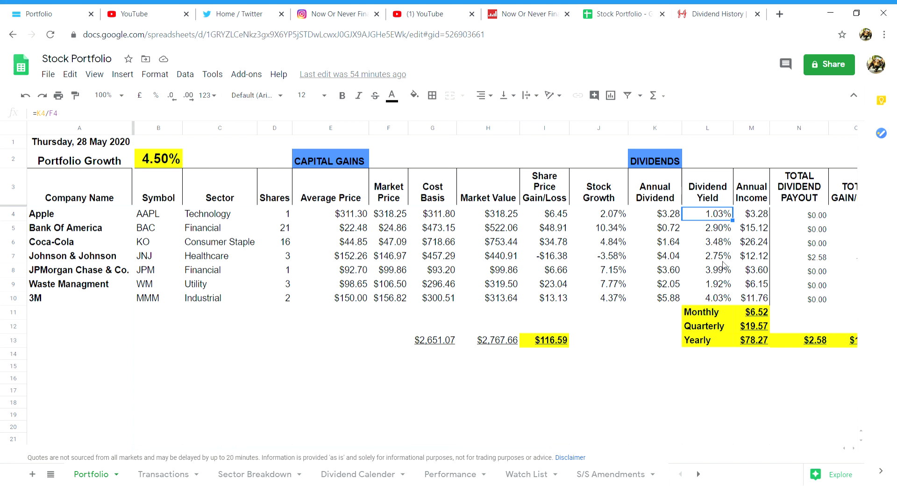
left_click(752, 216)
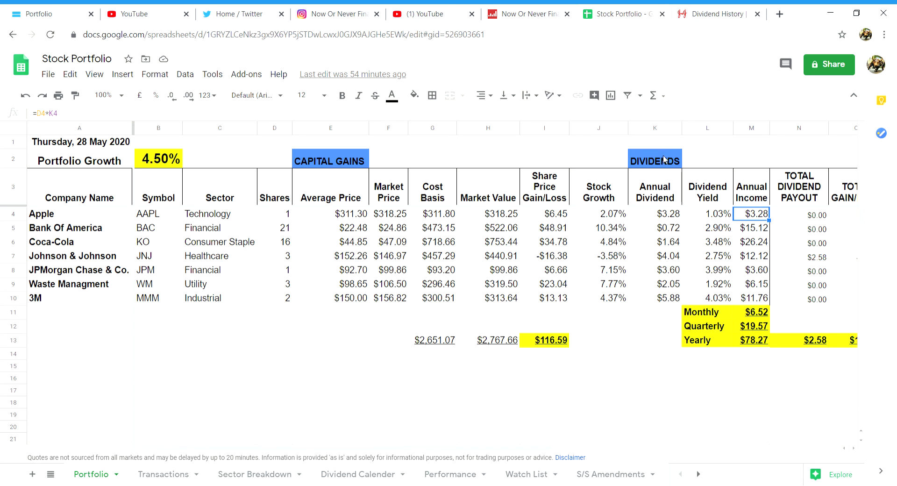
Step: Examine the monthly, quarterly and yearly dividend income totals and their labels below the Annual Income column
left_click(707, 314)
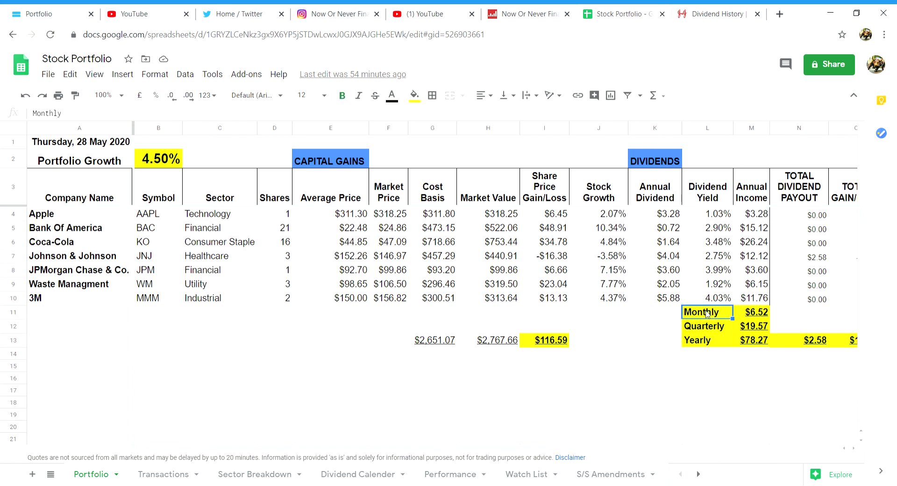
left_click(753, 315)
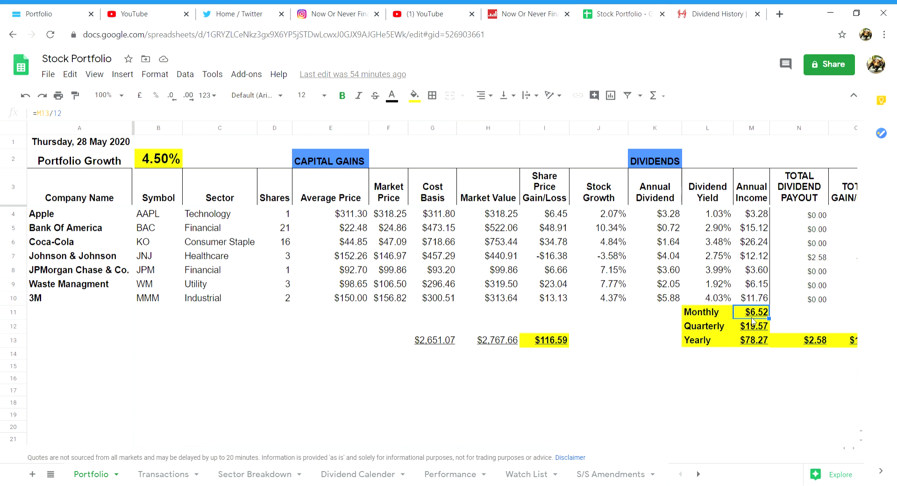
key("Down")
key("Down")
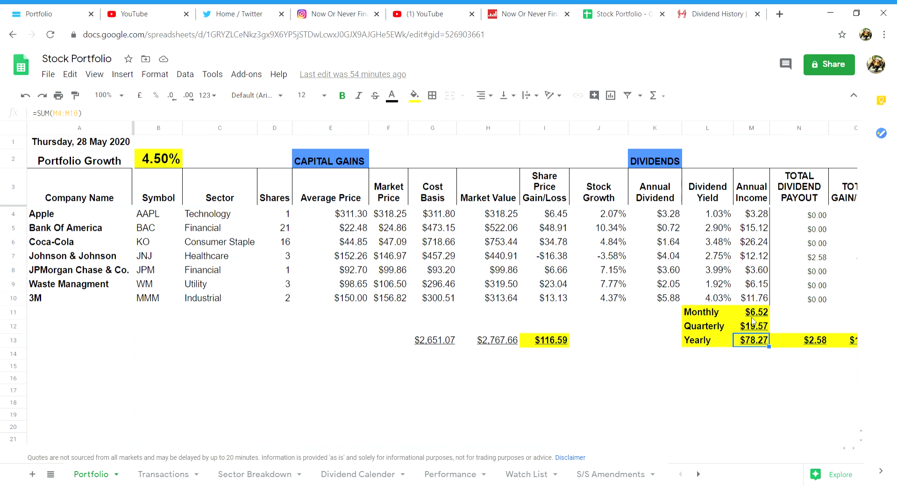
key("Up")
key("Up")
key("Left")
key("Down")
key("Down")
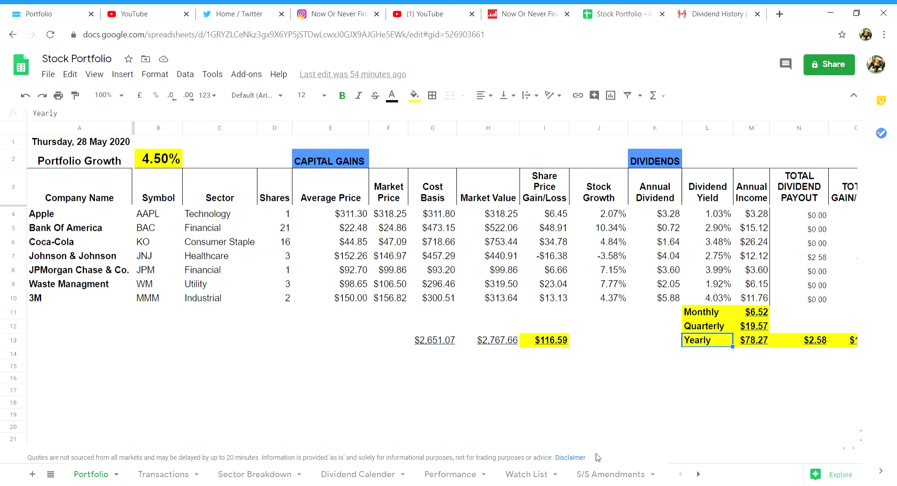
Step: Inspect Apple's Total Gain/Loss formula, then trace back along its row to the Share Price Gain/Loss formula
left_click_drag(575, 448, 695, 458)
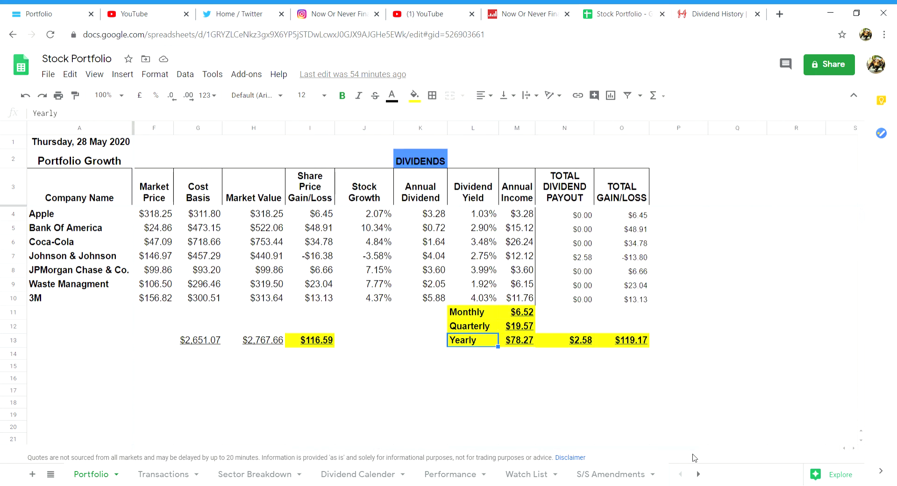
left_click(638, 218)
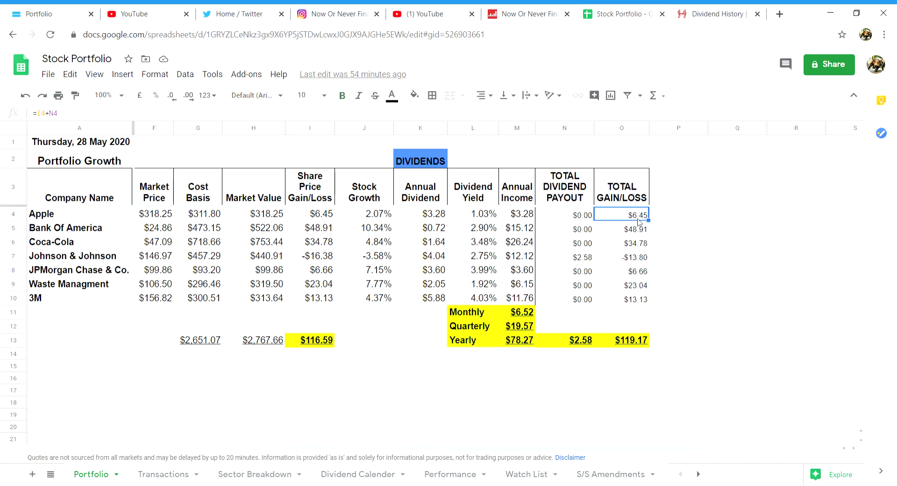
key("Left")
key("Left")
key("Left")
key("Left")
key("Left")
key("Left")
key("Left")
key("Left")
key("Left")
key("Left")
key("Left")
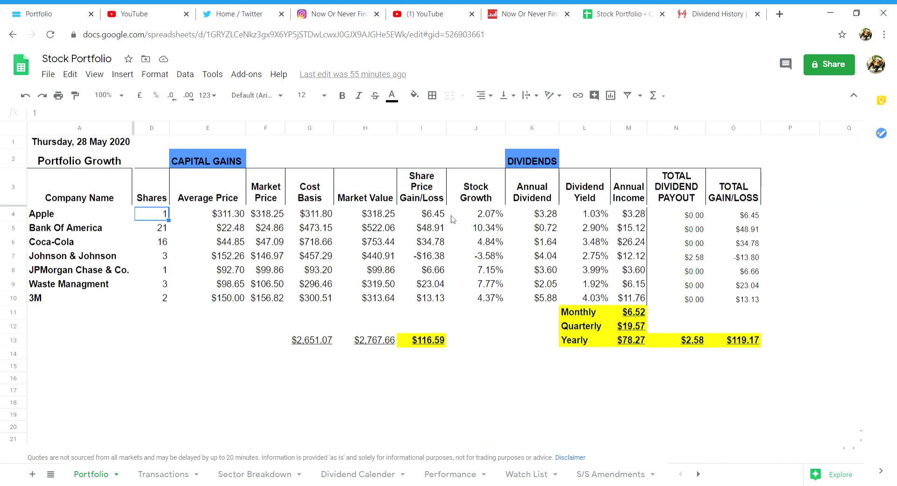
left_click(433, 216)
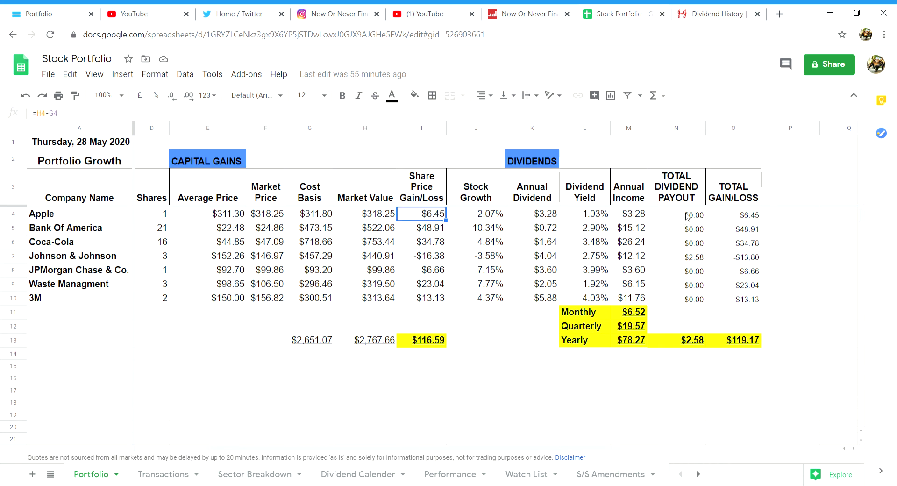
Step: Return to the start of the Apple row and inspect the Portfolio Growth percentage formula
key("Left")
key("Left")
key("Left")
key("Left")
key("Left")
key("Left")
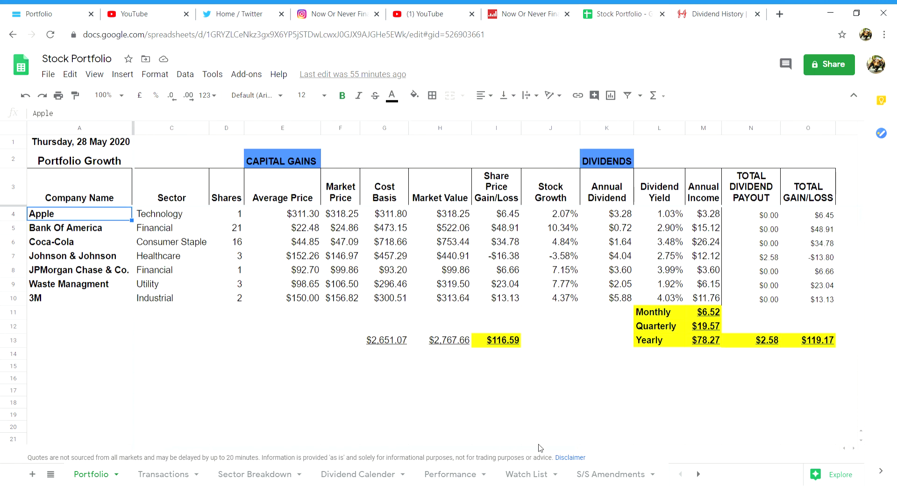
left_click_drag(541, 449, 514, 449)
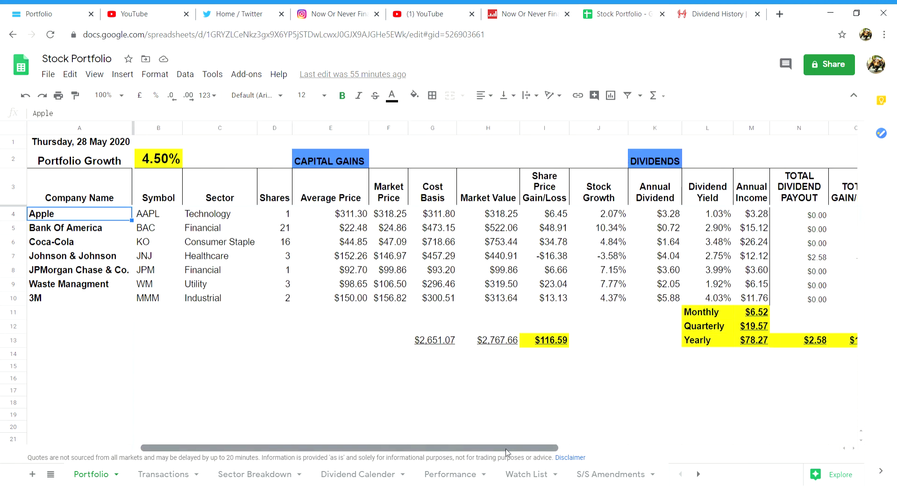
left_click(170, 157)
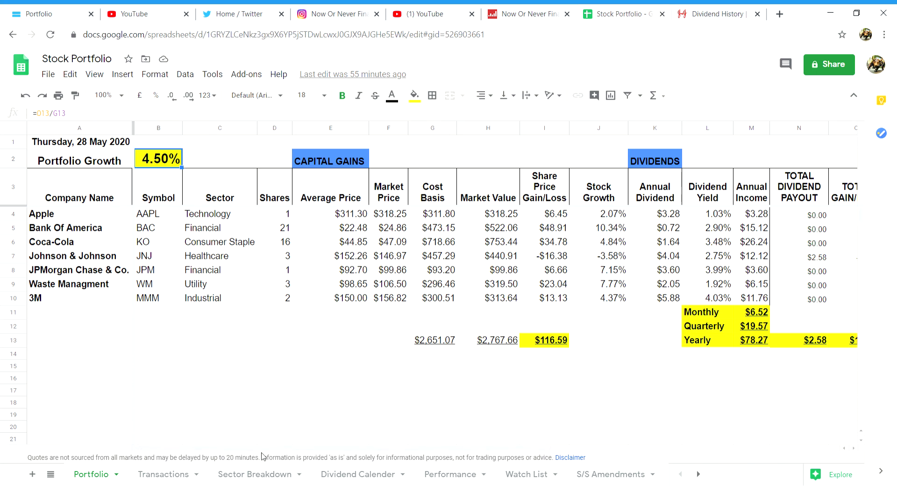
Step: View the Transactions and Sector Breakdown sheets, then return to the Portfolio sheet
left_click(170, 474)
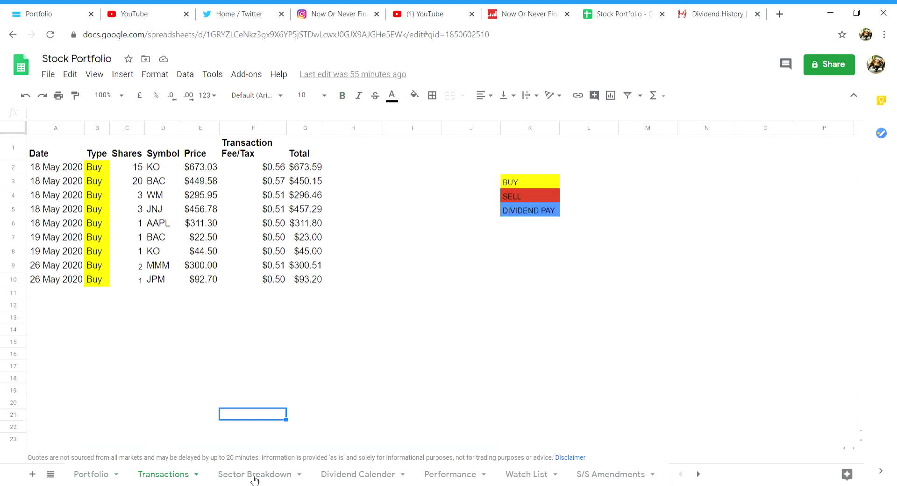
left_click(255, 474)
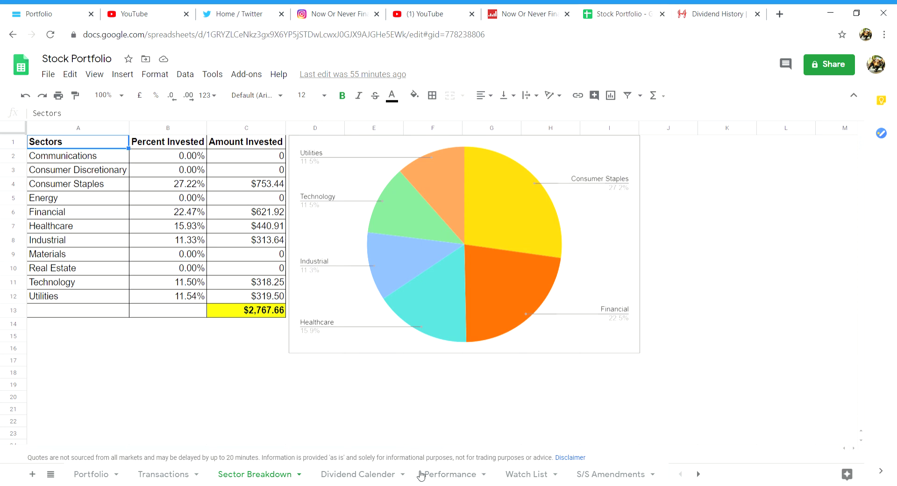
left_click(97, 473)
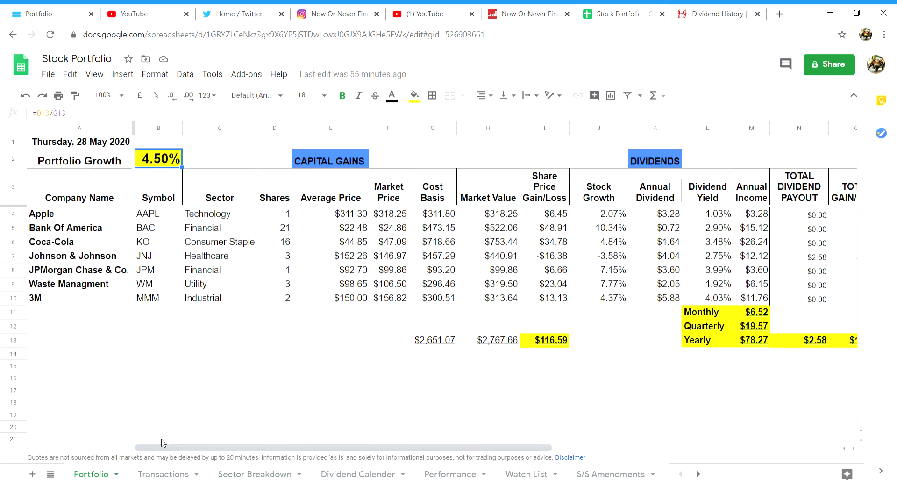
left_click(287, 370)
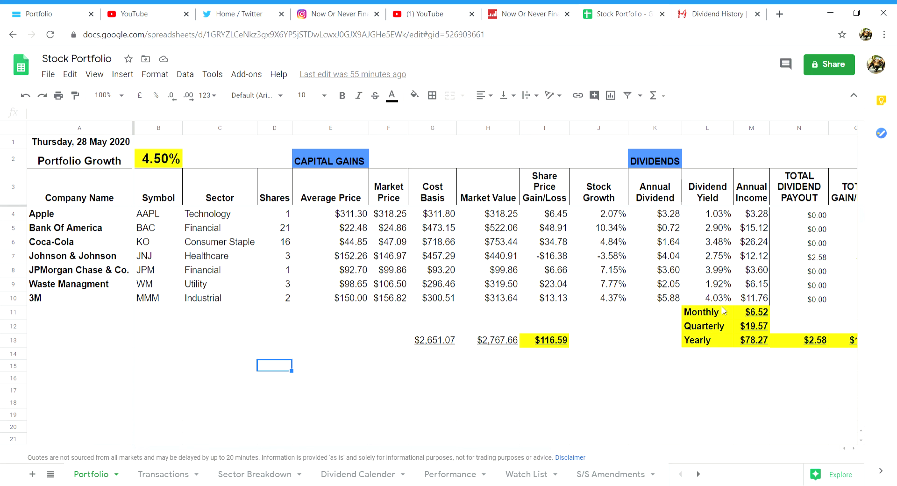
left_click(485, 382)
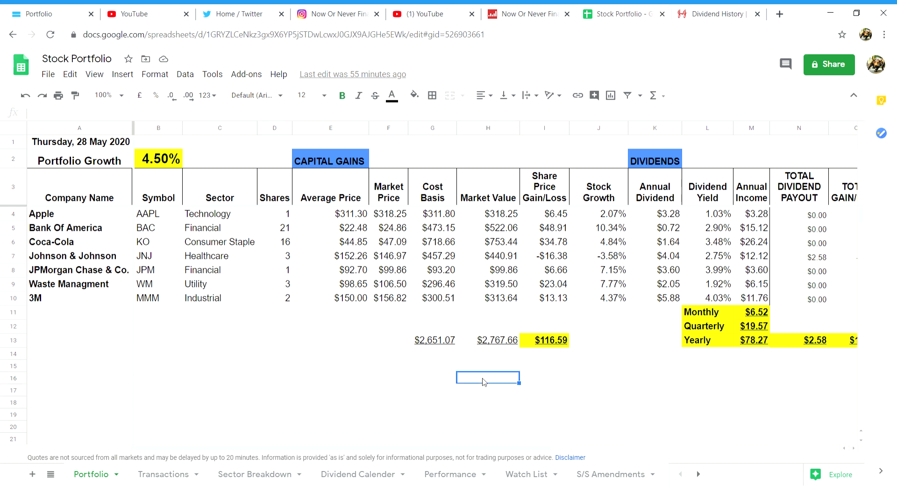